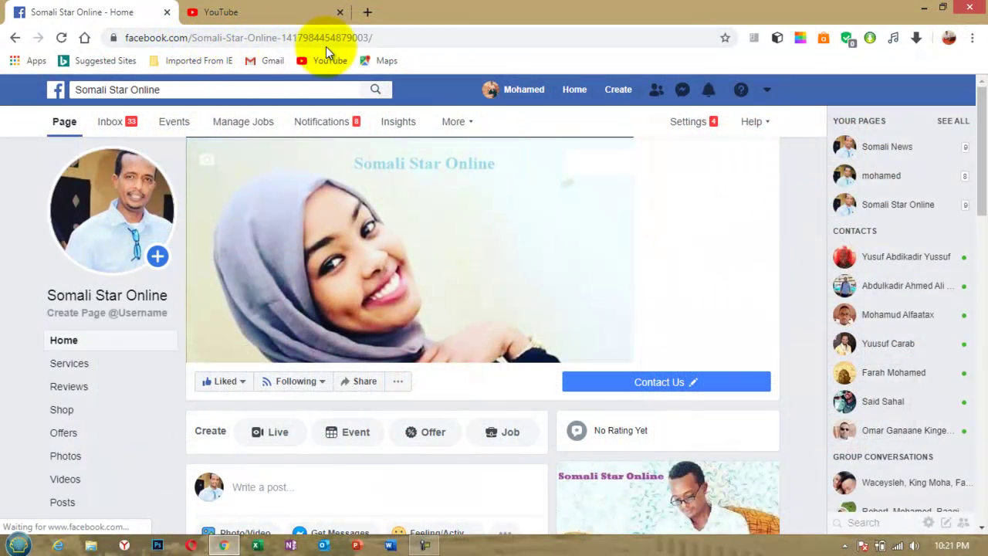
# Minimize the Chrome window showing the Somali Star Online Facebook page.
pyautogui.click(588, 382)
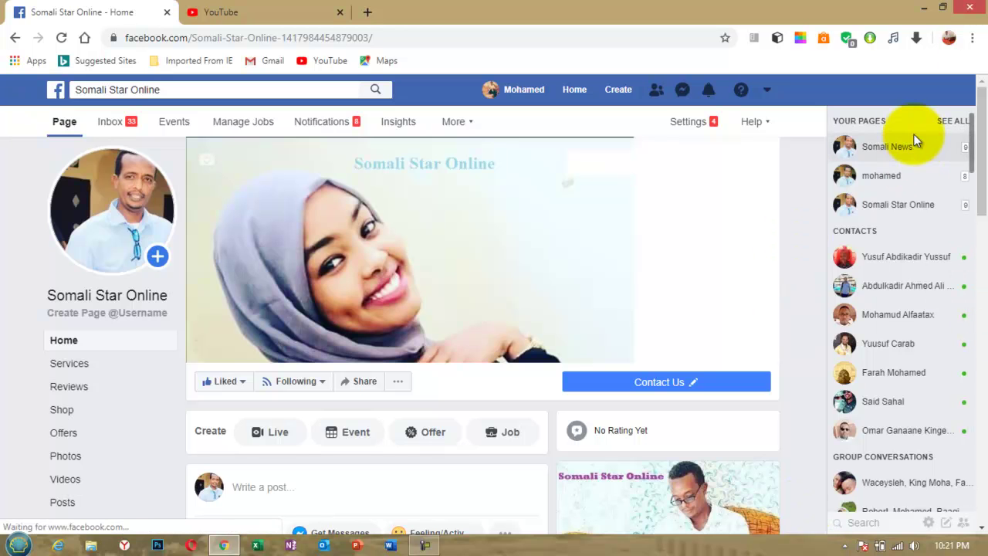
pyautogui.click(919, 10)
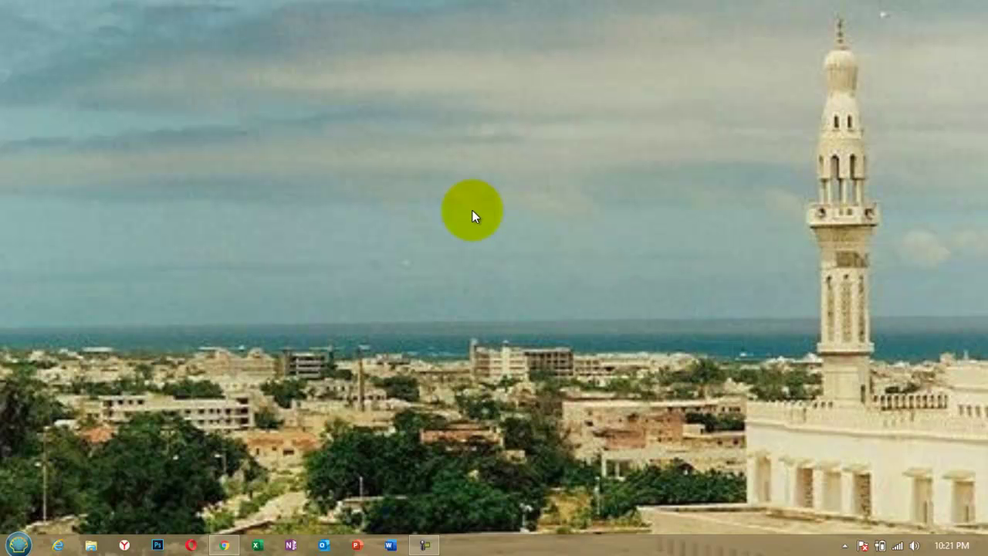
# Open the Start menu and expand its All Programs list.
pyautogui.click(15, 545)
pyautogui.click(67, 485)
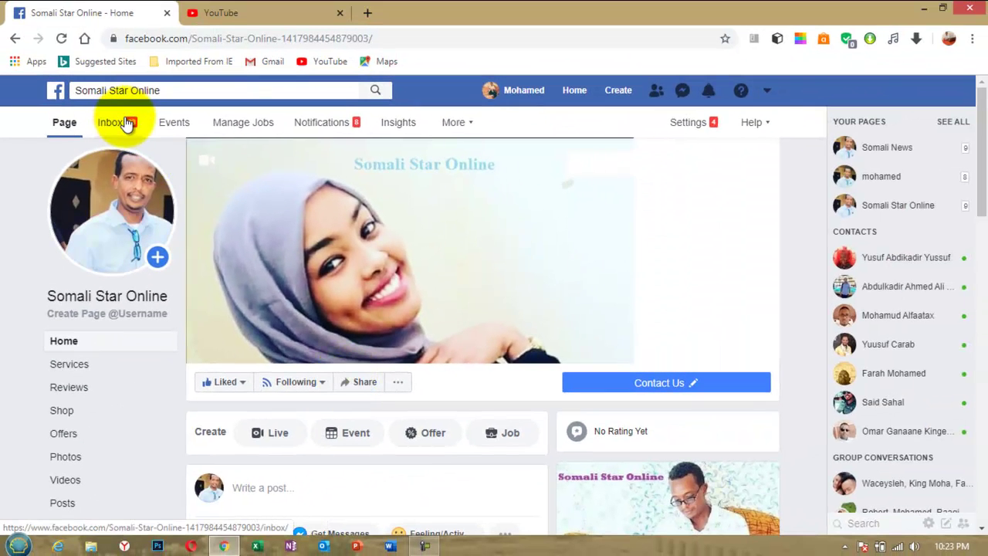
# Minimize the Chrome window again to reveal the city wallpaper.
pyautogui.click(127, 125)
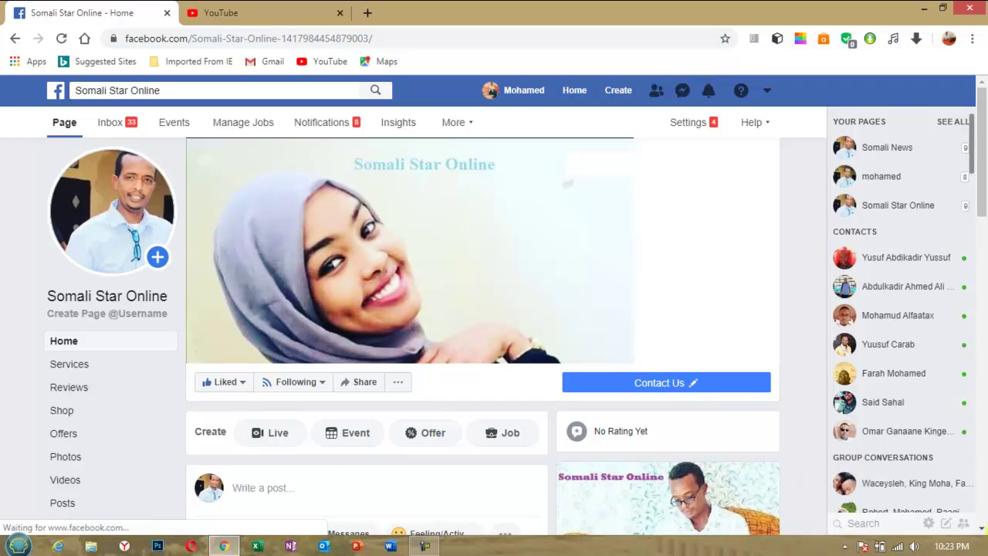
pyautogui.click(921, 9)
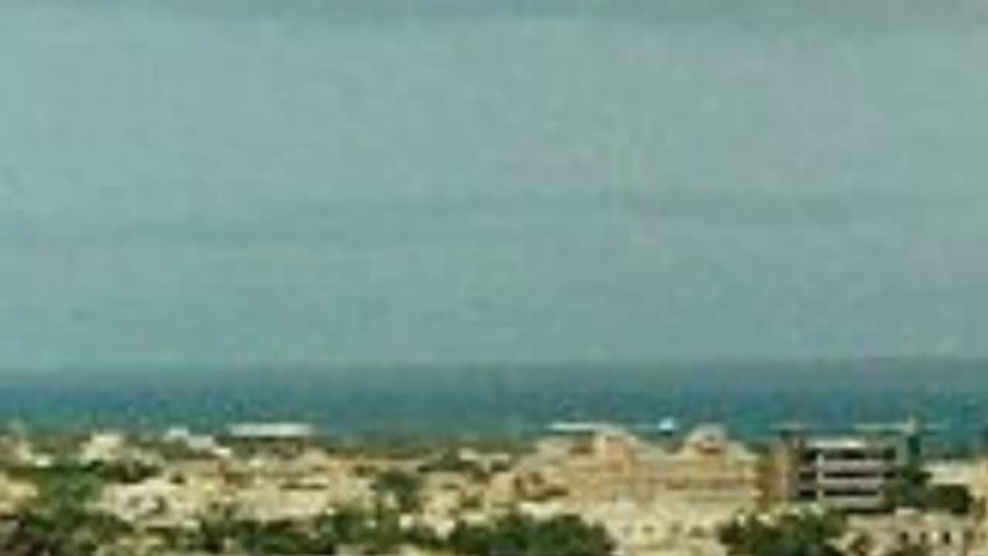
# Launch Excel 2019 from the Start menu's All Programs list.
pyautogui.press('super')
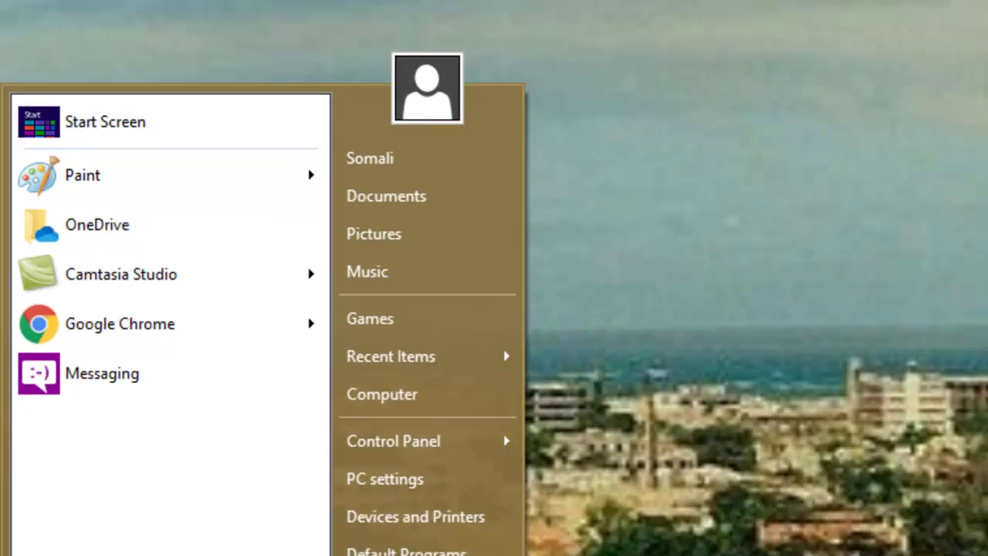
pyautogui.click(61, 483)
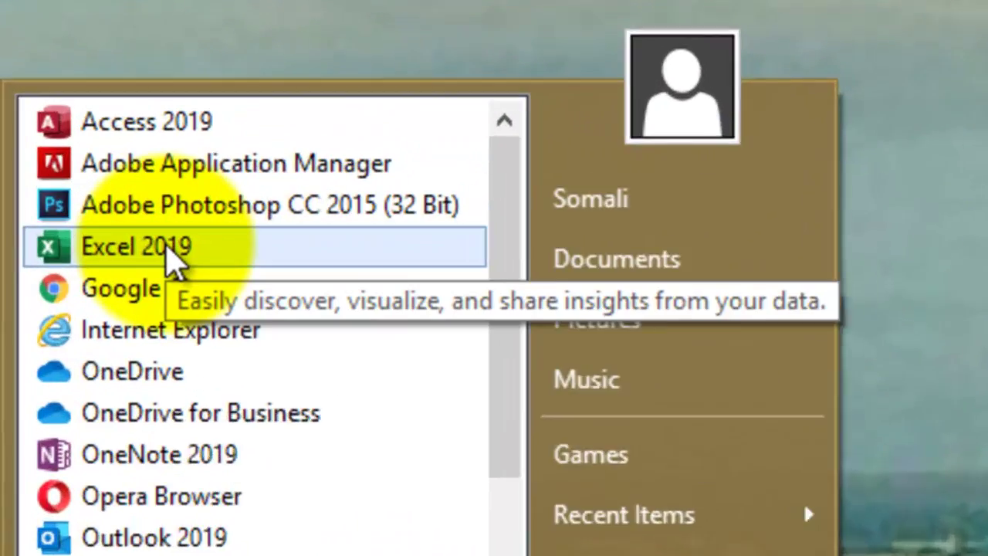
pyautogui.click(51, 224)
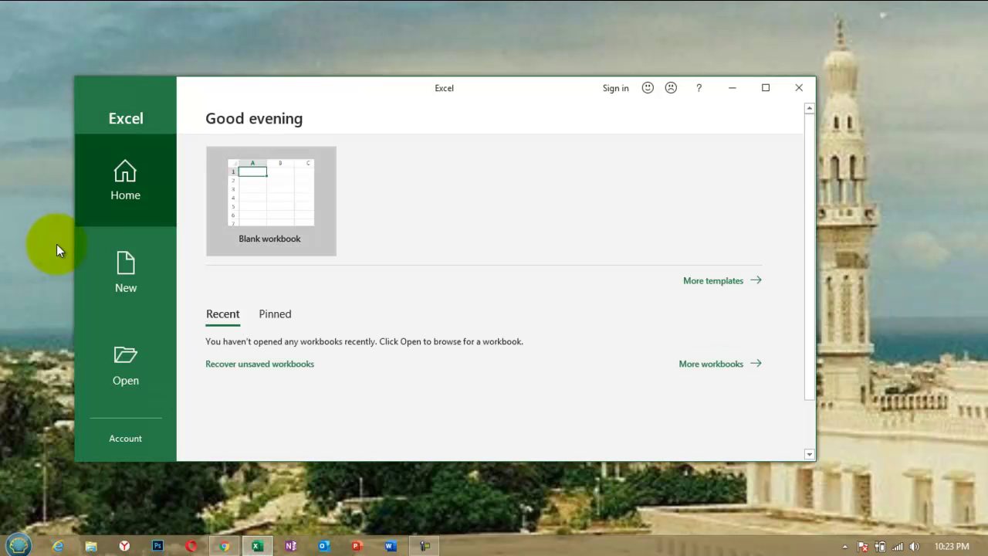
# Maximize the Excel window and switch from the Open page to the New page.
pyautogui.click(765, 89)
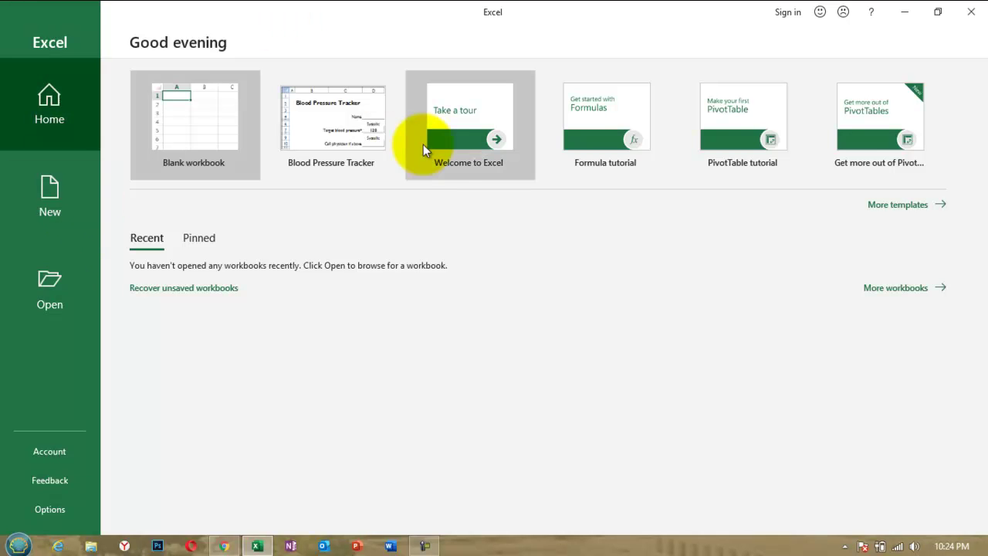
pyautogui.click(62, 284)
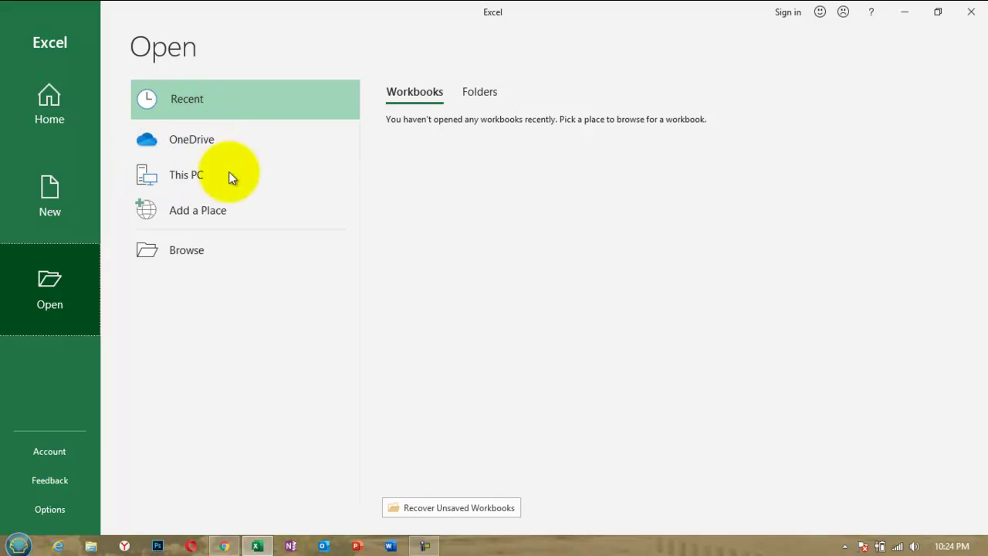
pyautogui.click(64, 199)
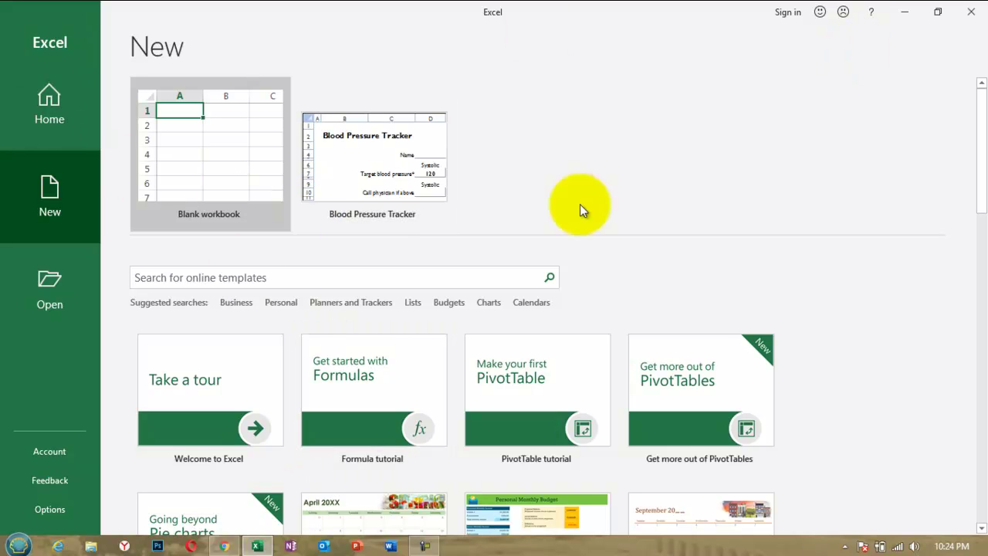
# Scroll through the template gallery, then create a Blank workbook (Book1).
pyautogui.moveTo(980, 165); pyautogui.dragTo(983, 279)
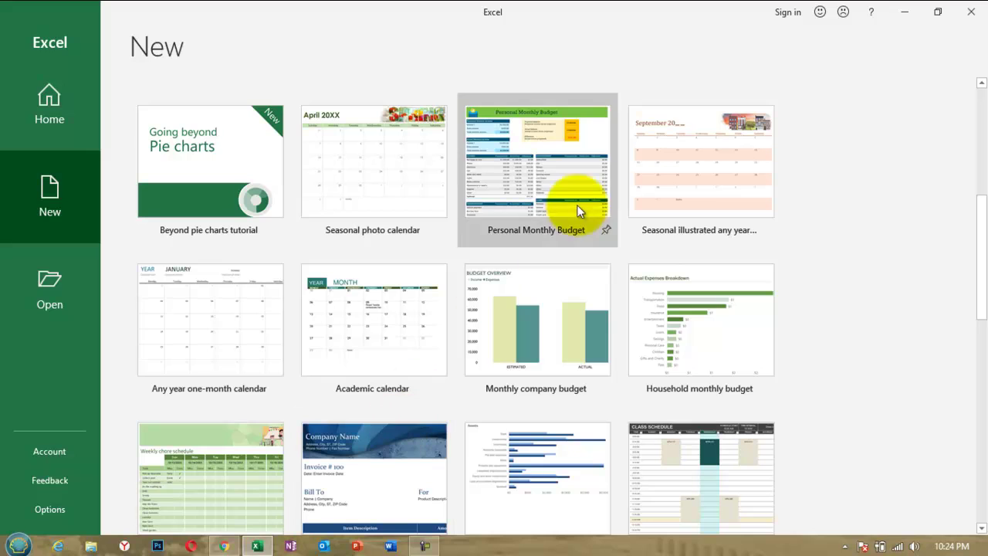
pyautogui.moveTo(972, 258); pyautogui.dragTo(984, 459)
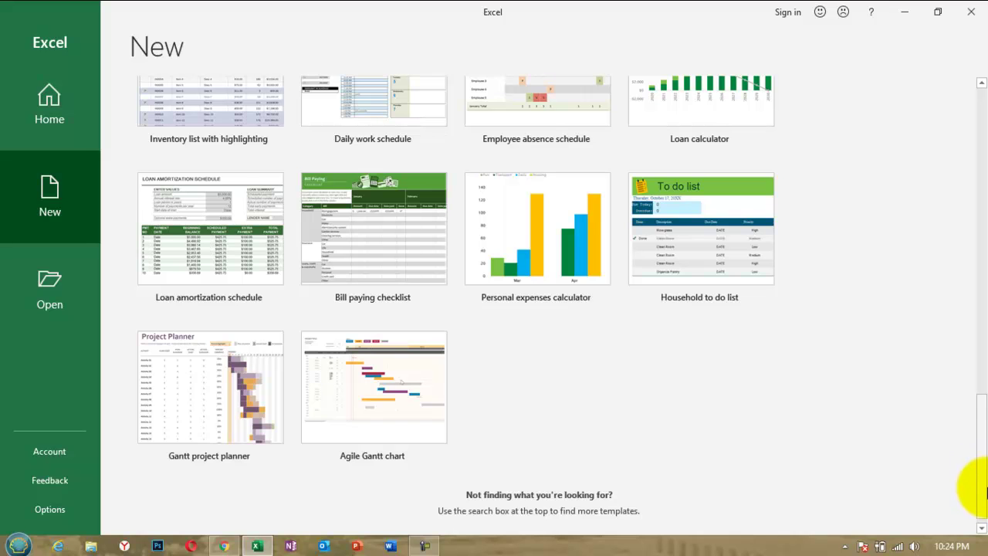
pyautogui.moveTo(985, 488); pyautogui.dragTo(986, 403)
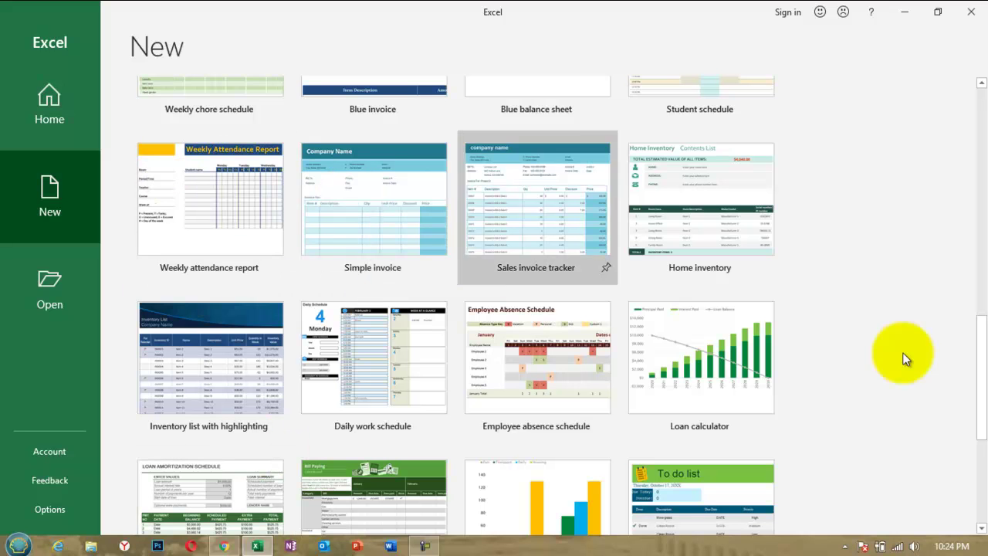
pyautogui.moveTo(986, 380); pyautogui.dragTo(986, 251)
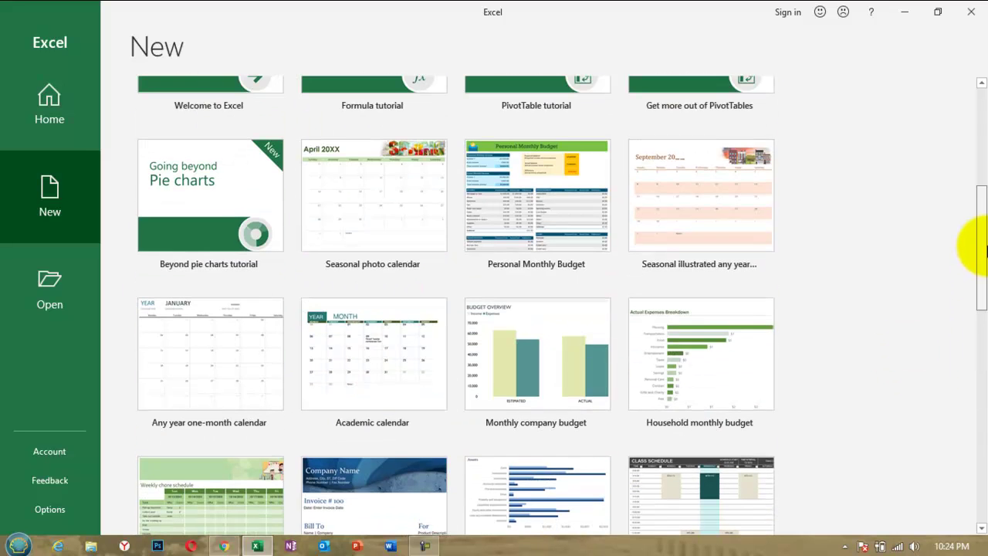
pyautogui.moveTo(980, 255); pyautogui.dragTo(971, 136)
pyautogui.click(211, 155)
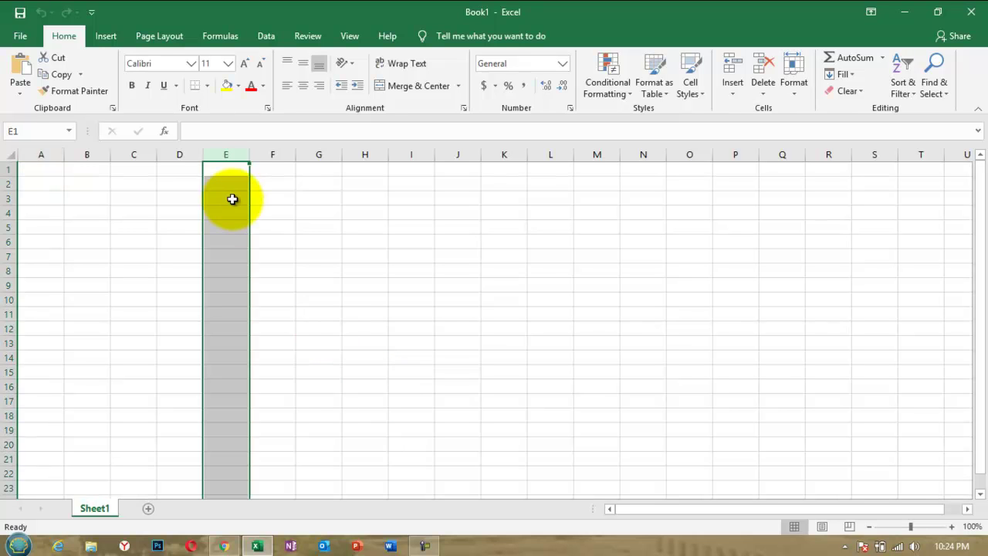
# Select cells A1 and J13 in Book1's empty Sheet1.
pyautogui.click(62, 176)
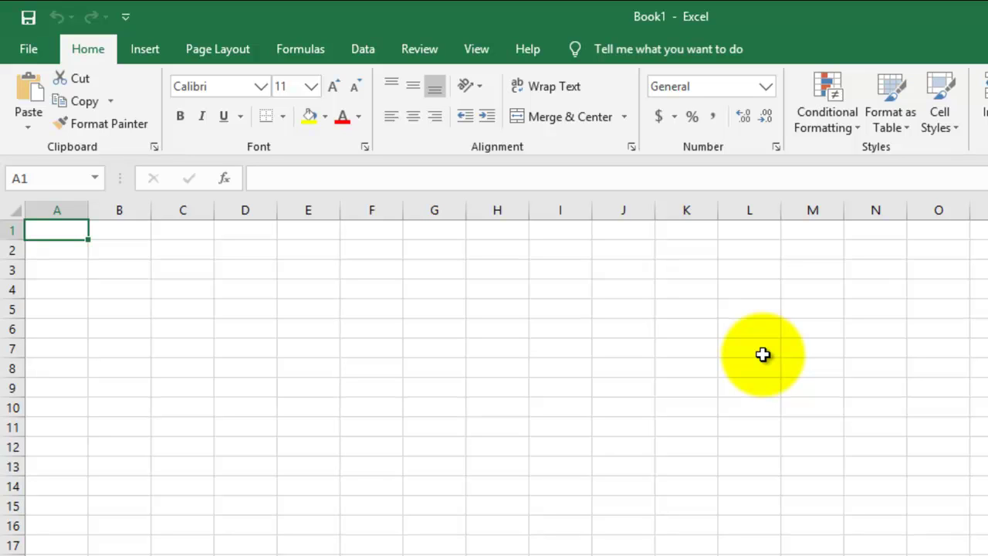
pyautogui.click(633, 469)
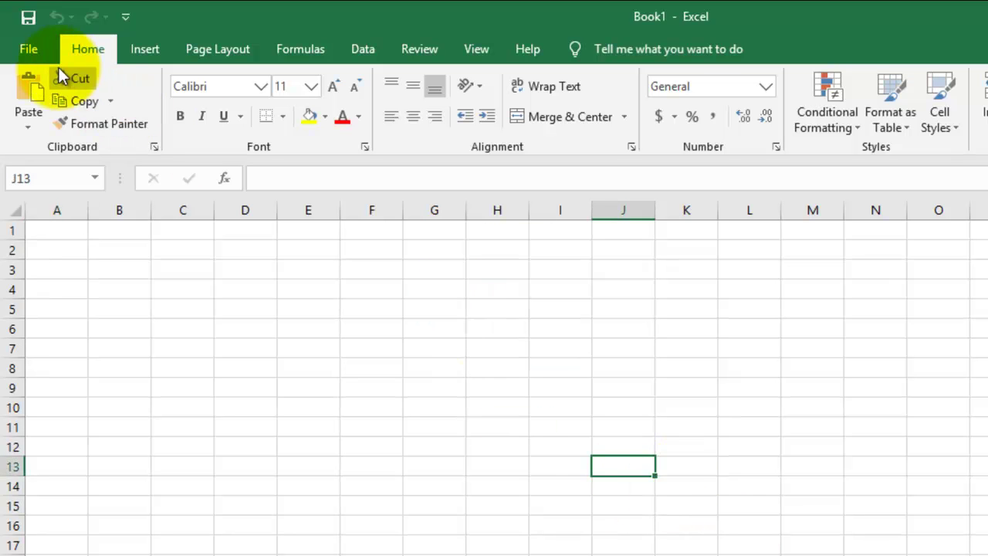
# Save the workbook in Documents as 'Xisabaaabd' through Save As > Browse.
pyautogui.click(27, 49)
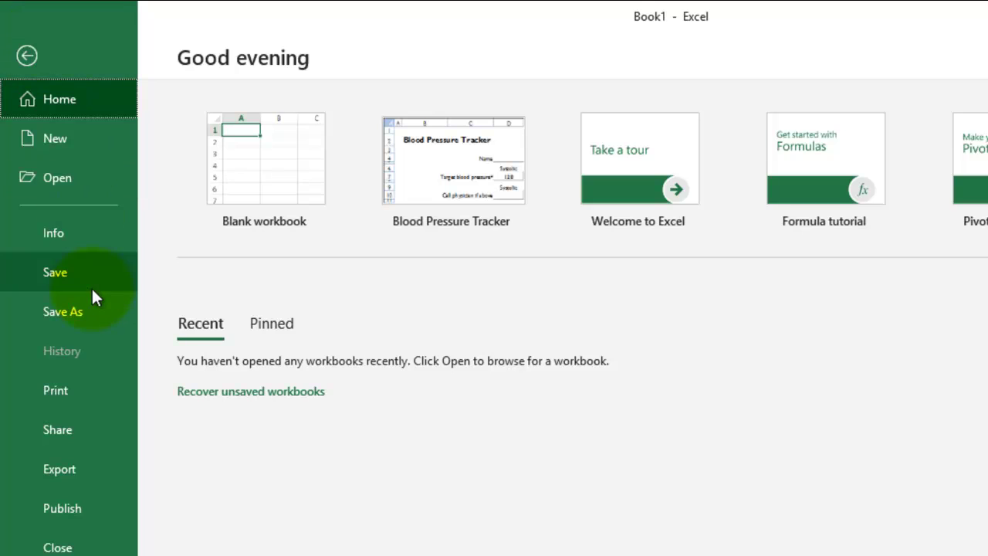
pyautogui.click(76, 311)
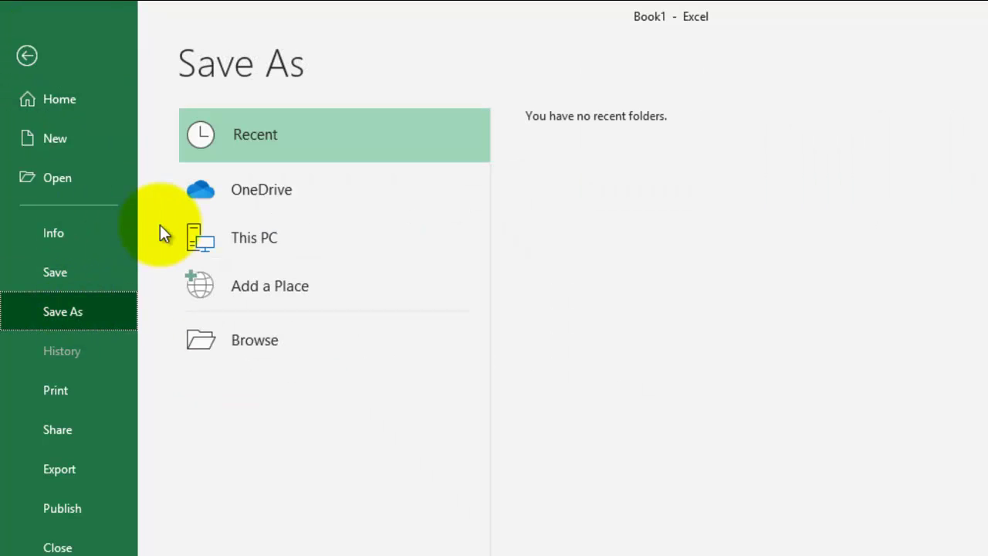
pyautogui.click(288, 344)
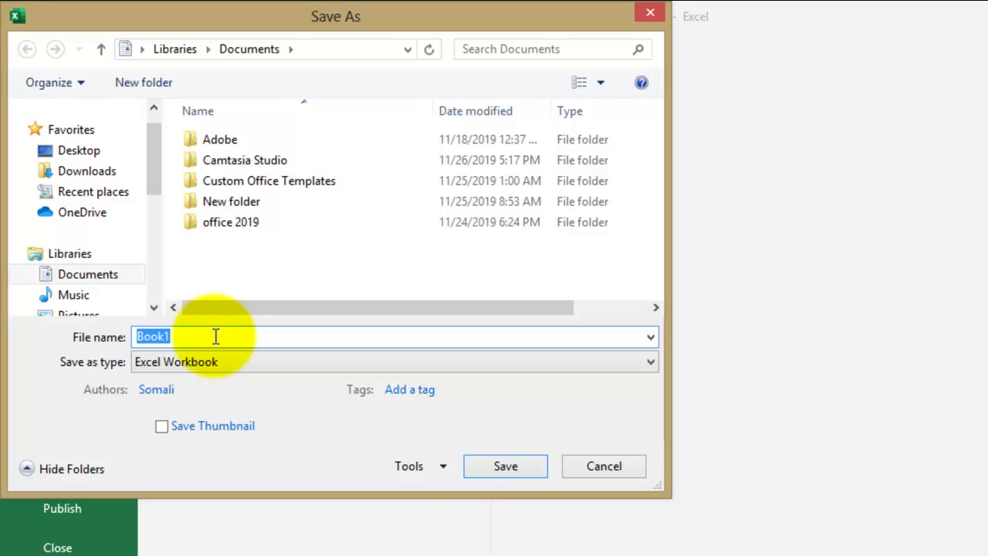
pyautogui.write('Xisabaaabd')
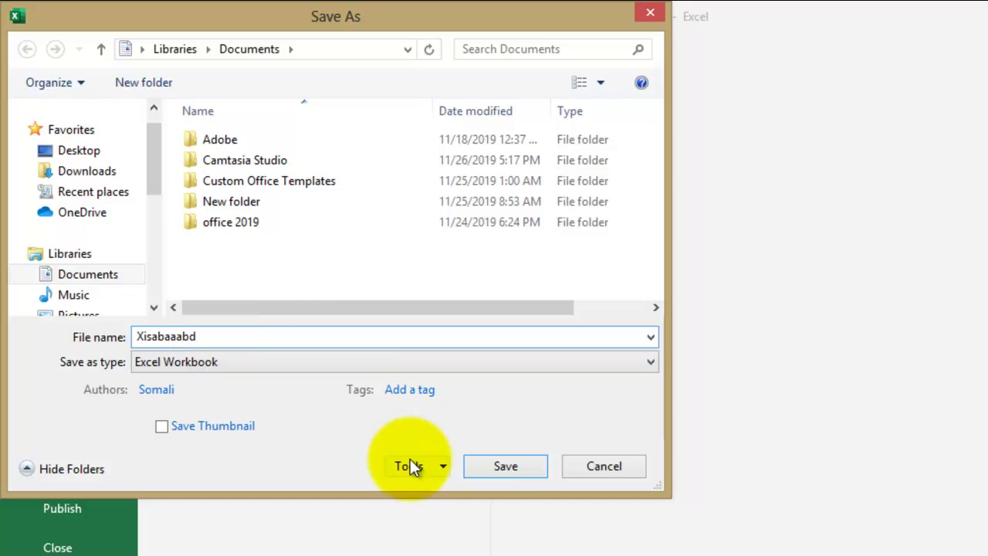
pyautogui.click(507, 465)
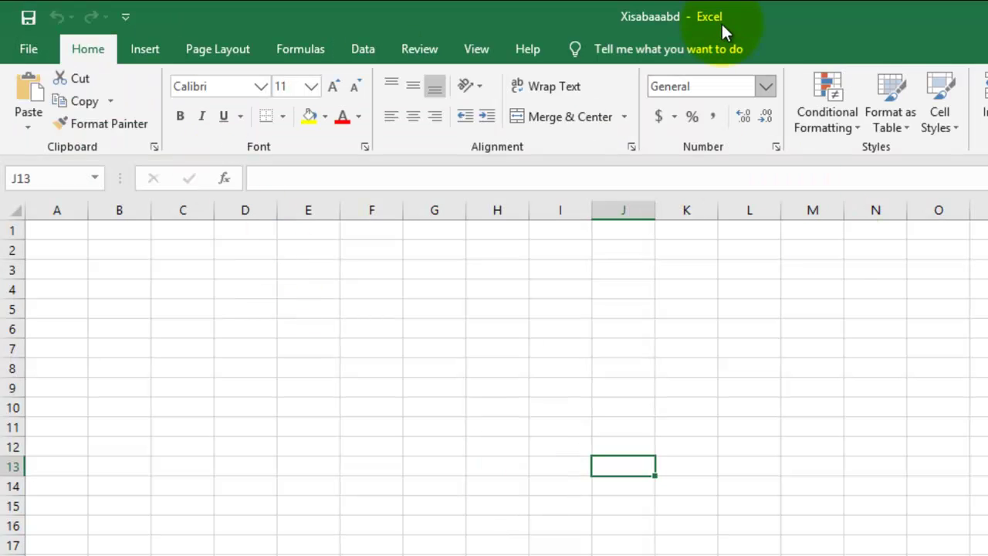
# Resave Xisabaaabd with a confirmed password to open via General Options, replacing the existing file.
pyautogui.click(43, 48)
pyautogui.click(95, 322)
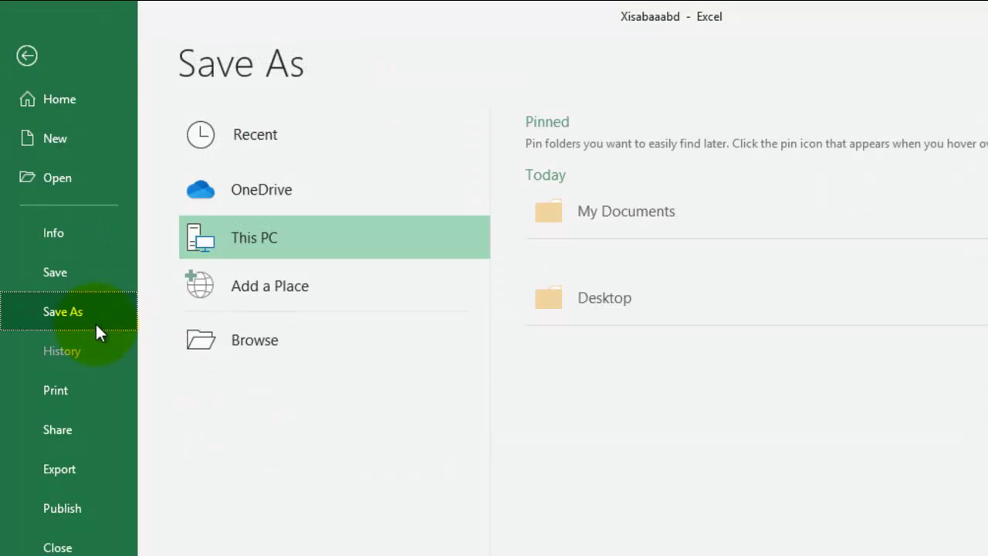
pyautogui.click(330, 341)
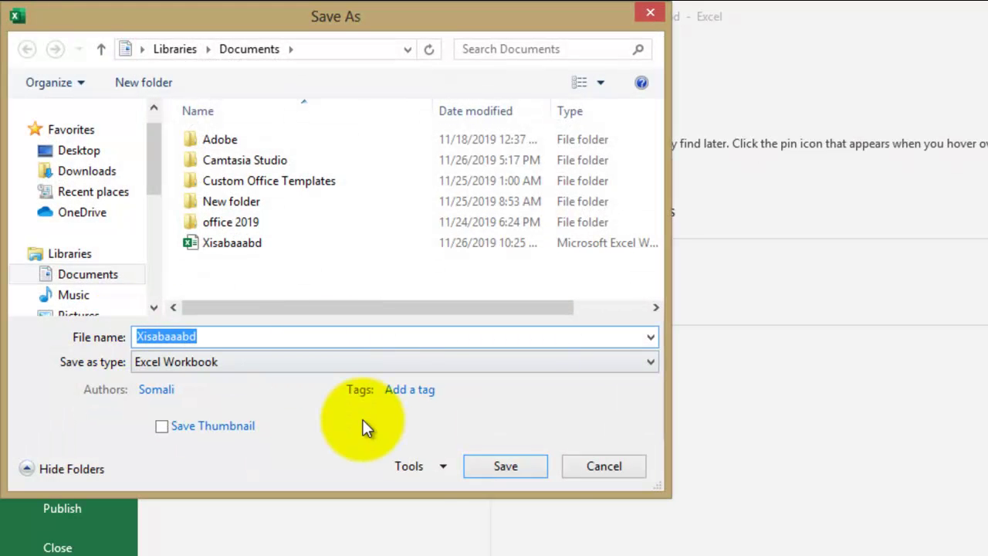
pyautogui.click(444, 470)
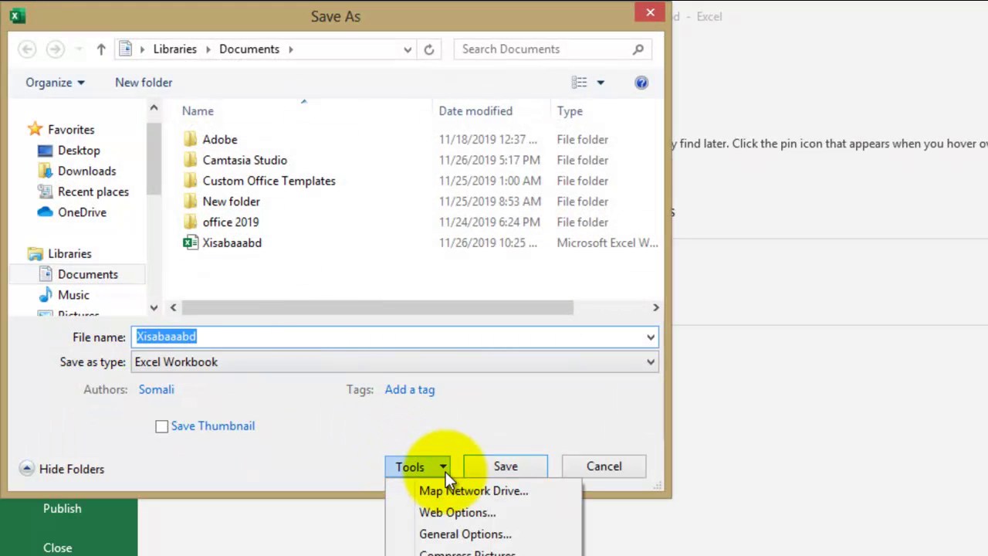
pyautogui.click(471, 539)
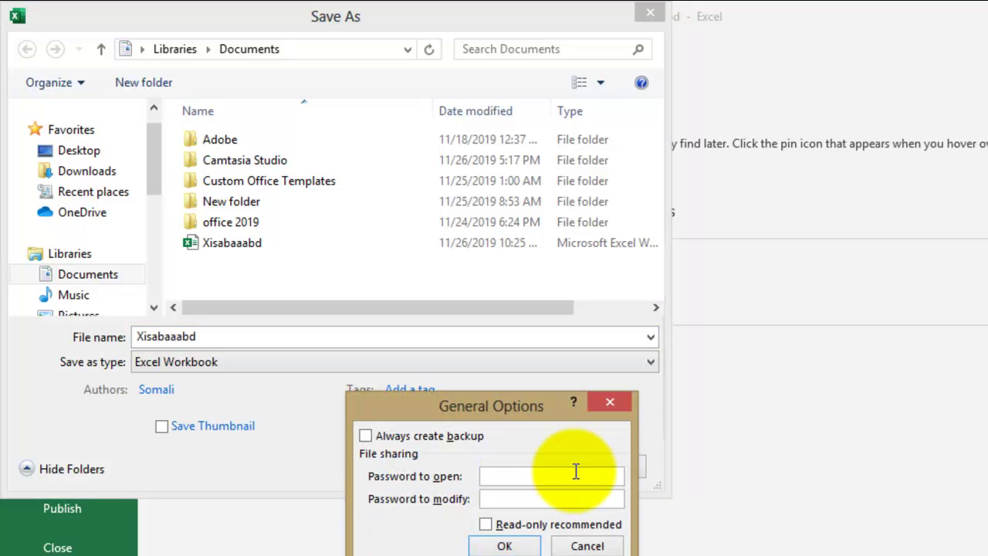
pyautogui.write('12')
pyautogui.click(504, 544)
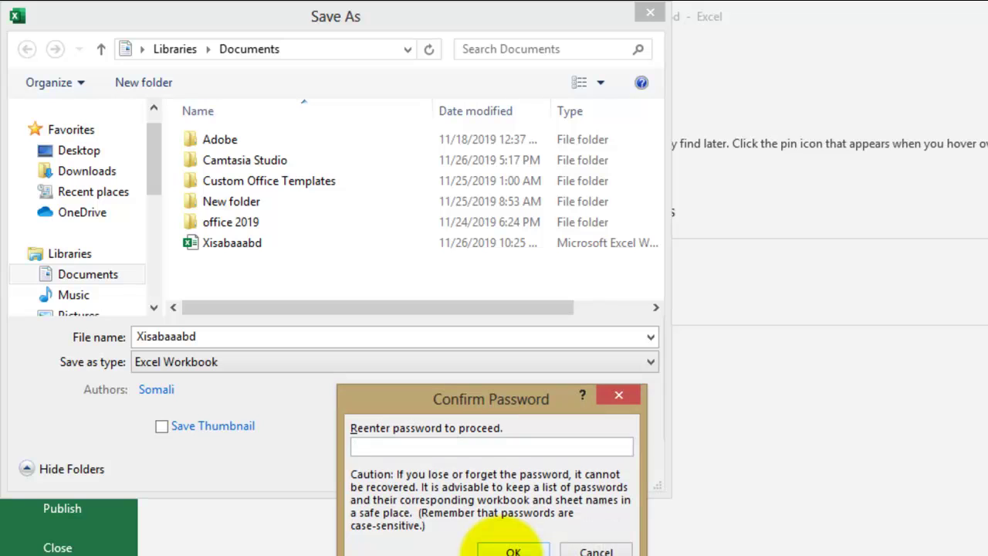
pyautogui.write('12')
pyautogui.click(498, 548)
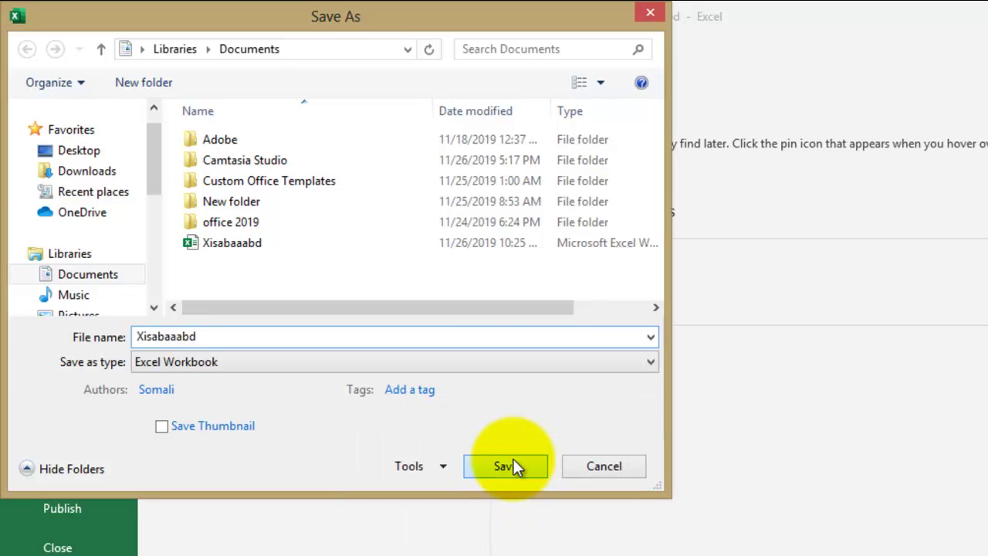
pyautogui.click(513, 463)
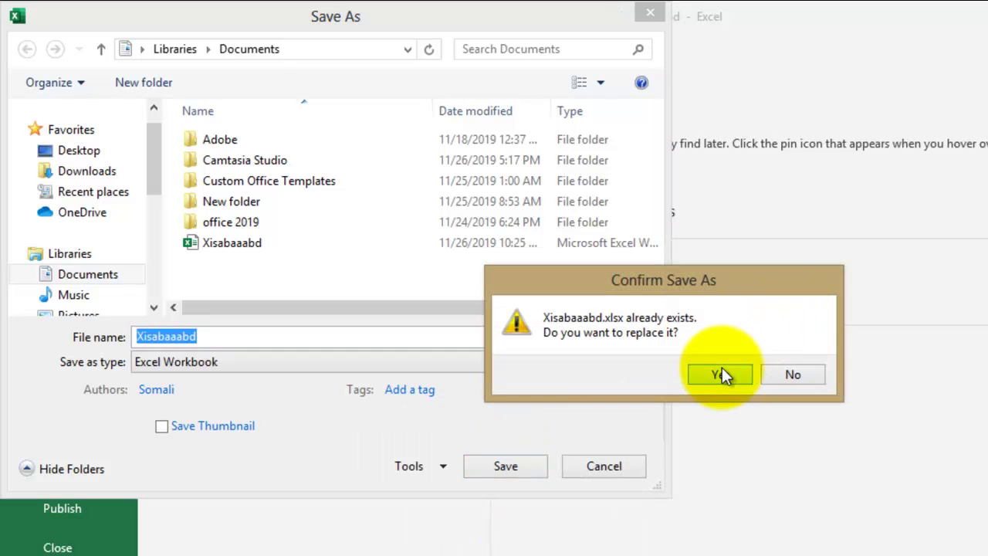
pyautogui.click(721, 374)
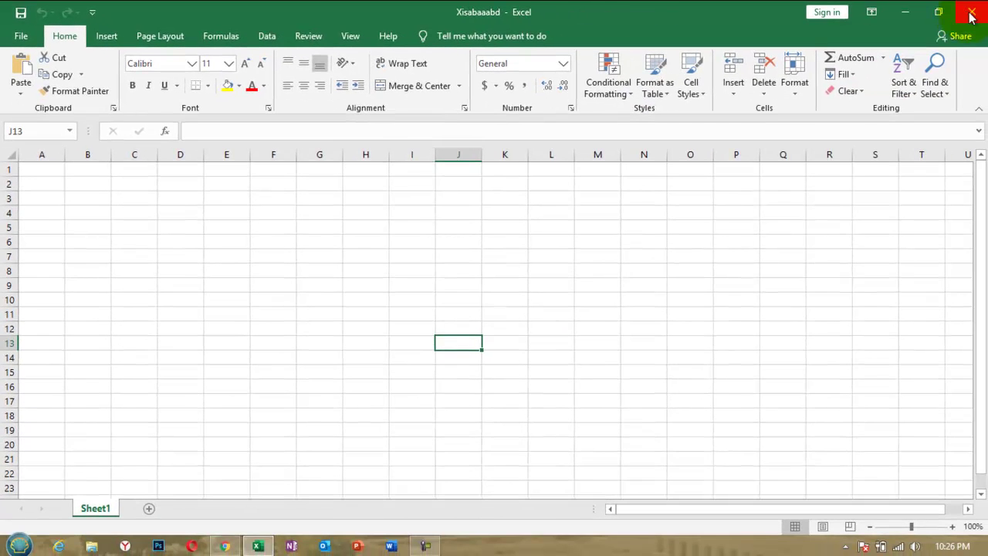
# Close Excel and open Xisabaaabd.xlsx from the Documents library in File Explorer.
pyautogui.click(971, 16)
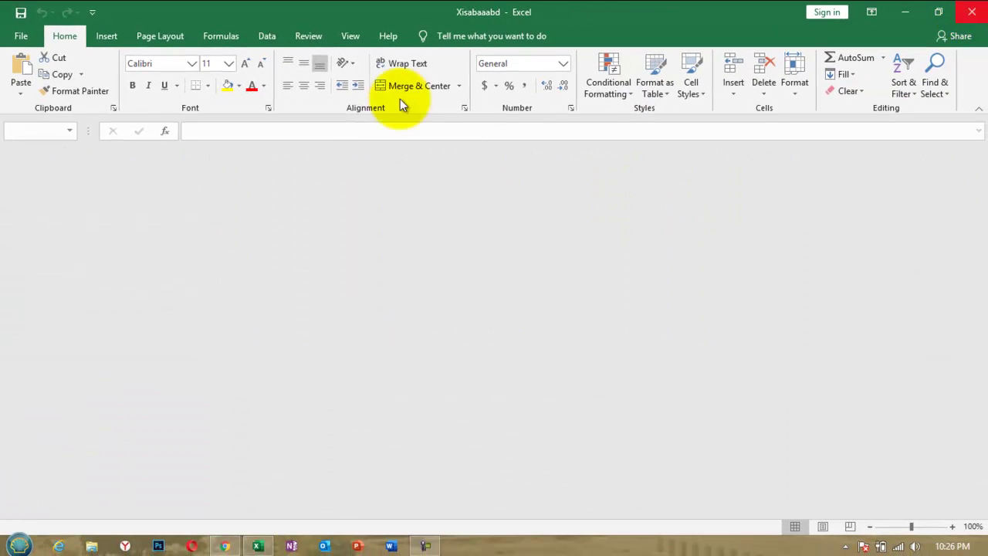
pyautogui.click(19, 545)
pyautogui.click(237, 248)
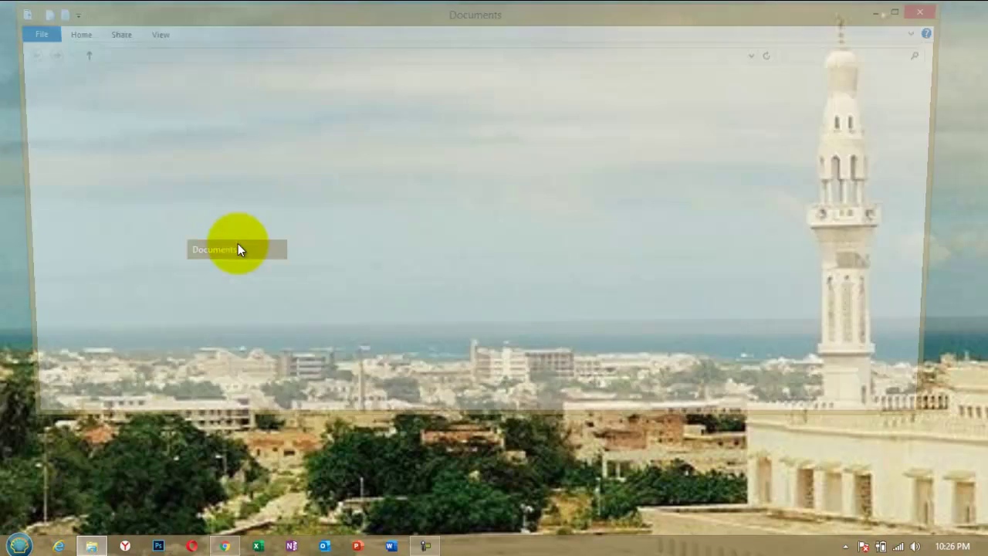
pyautogui.click(186, 236)
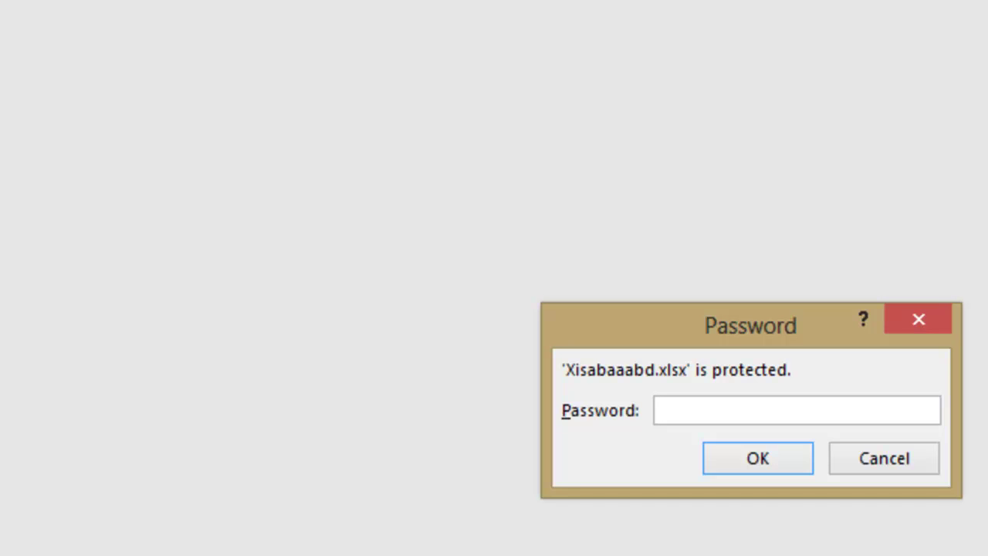
# Enter the workbook password and confirm it to open Xisabaaabd on its empty Sheet1.
pyautogui.write('••')
pyautogui.click(781, 461)
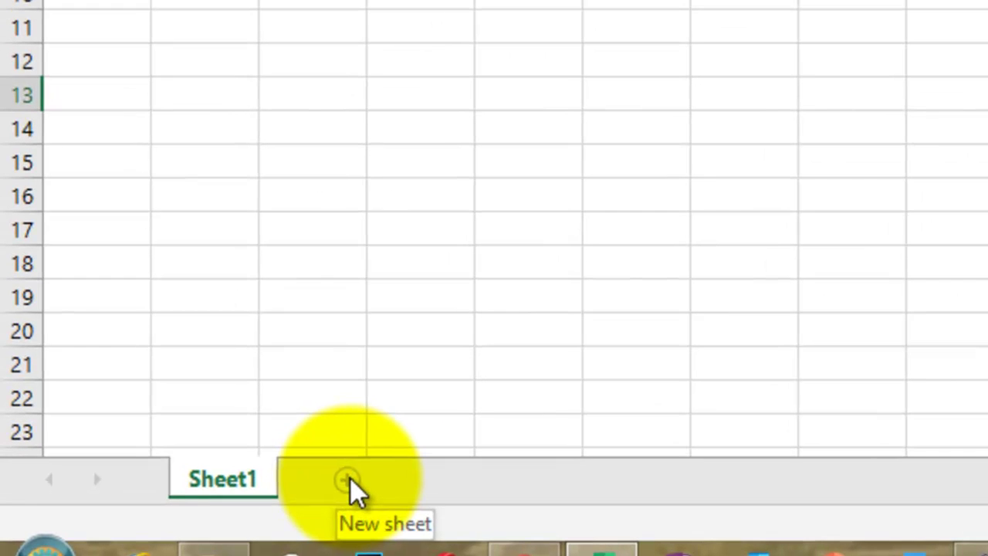
# Add a blank Sheet2 worksheet beside Sheet1.
pyautogui.click(347, 480)
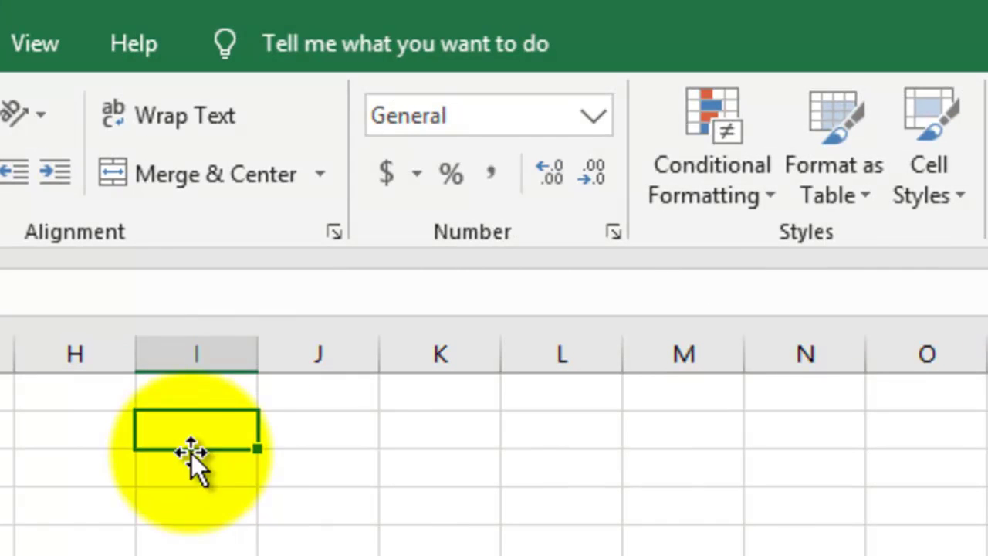
pyautogui.click(203, 353)
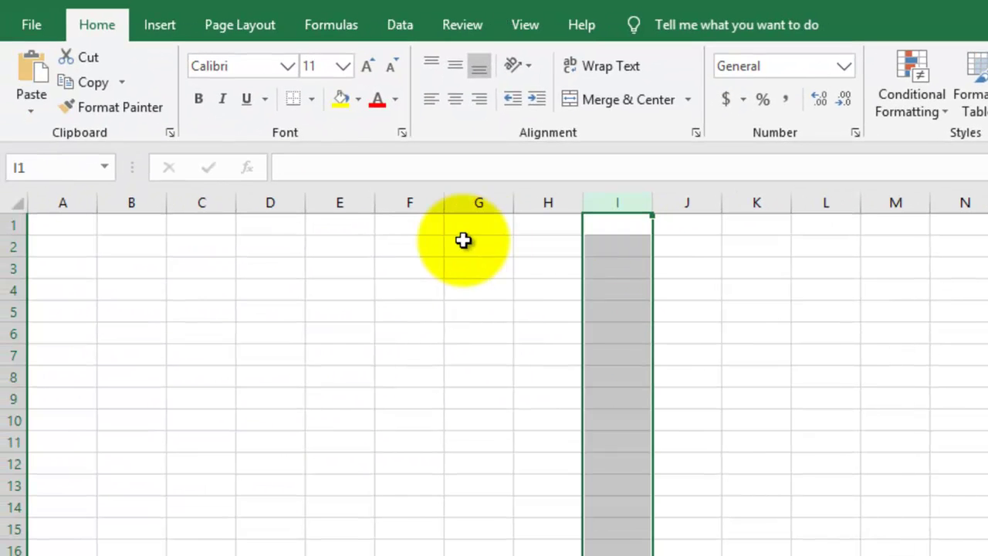
pyautogui.click(463, 240)
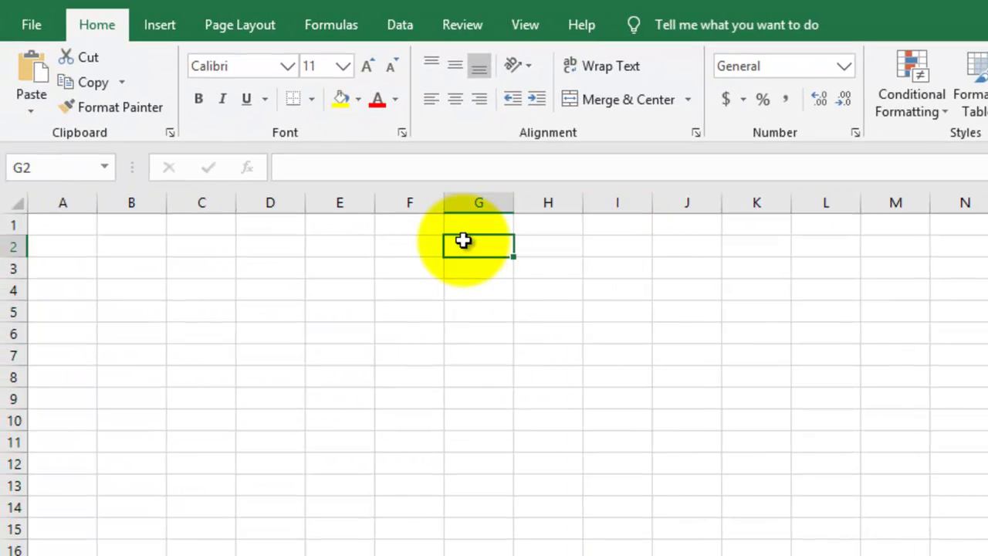
pyautogui.moveTo(40, 247); pyautogui.dragTo(906, 245)
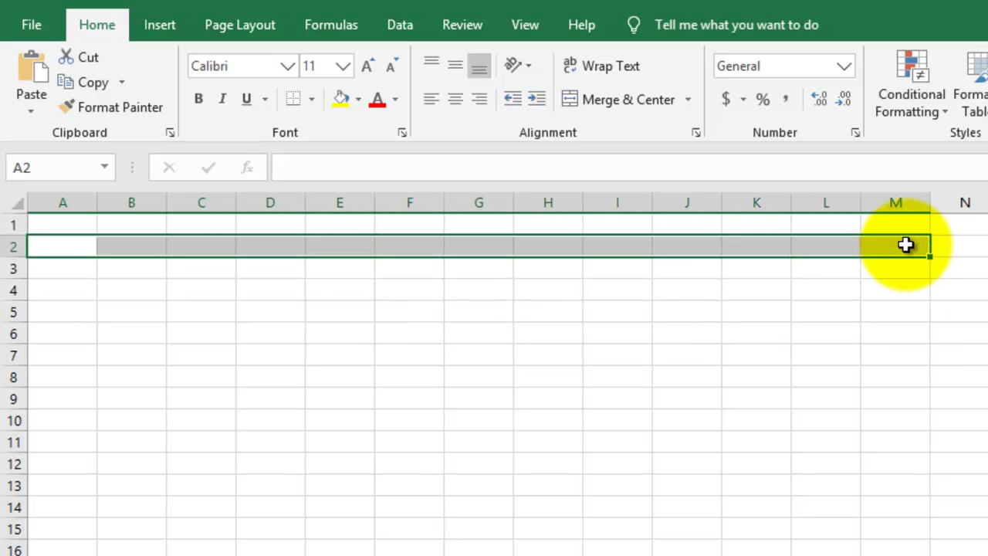
pyautogui.click(762, 198)
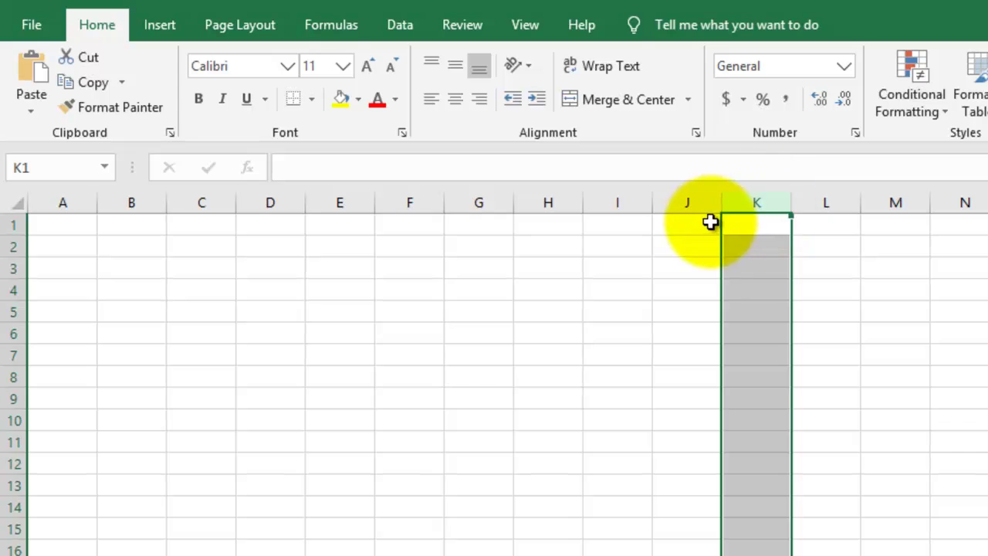
pyautogui.click(683, 250)
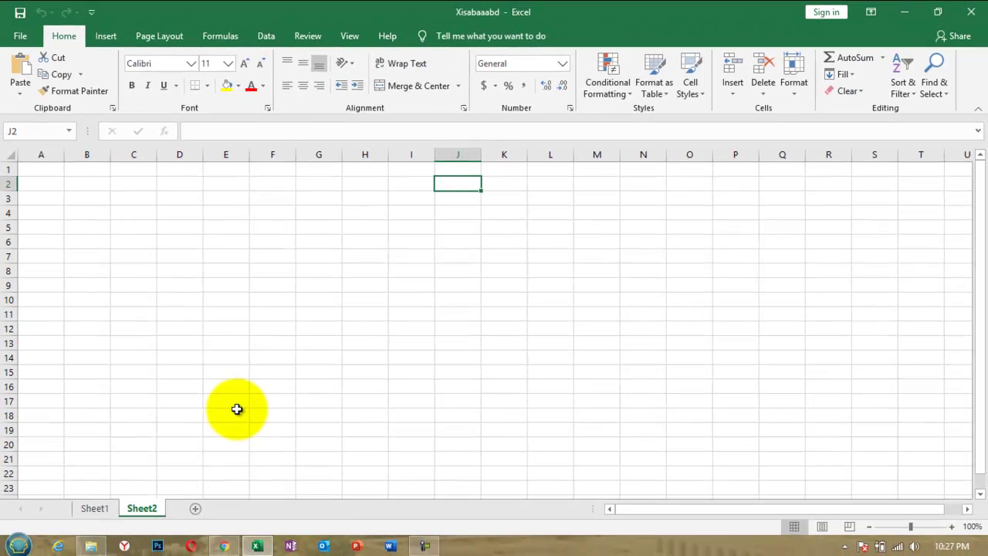
pyautogui.hotkey('ctrl', 'Down')
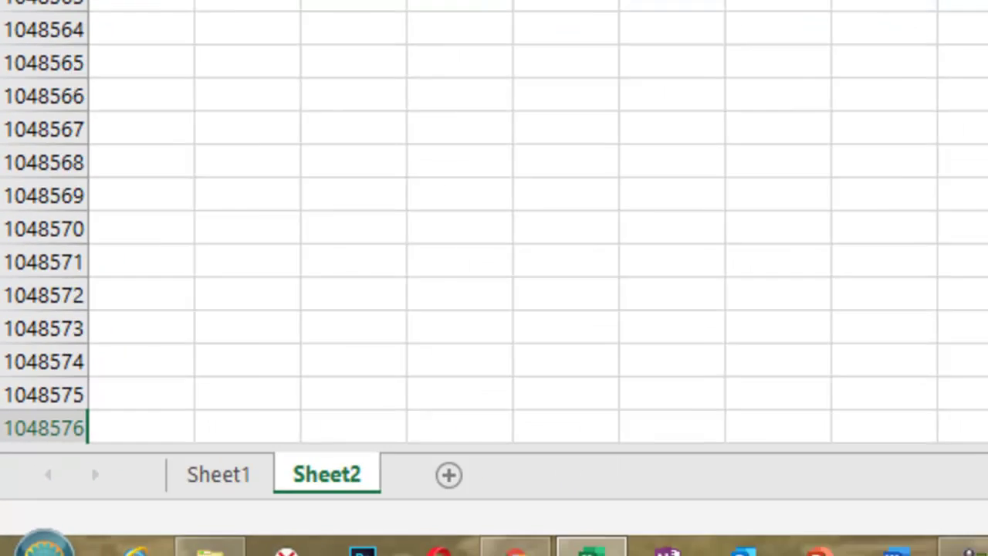
pyautogui.click(478, 485)
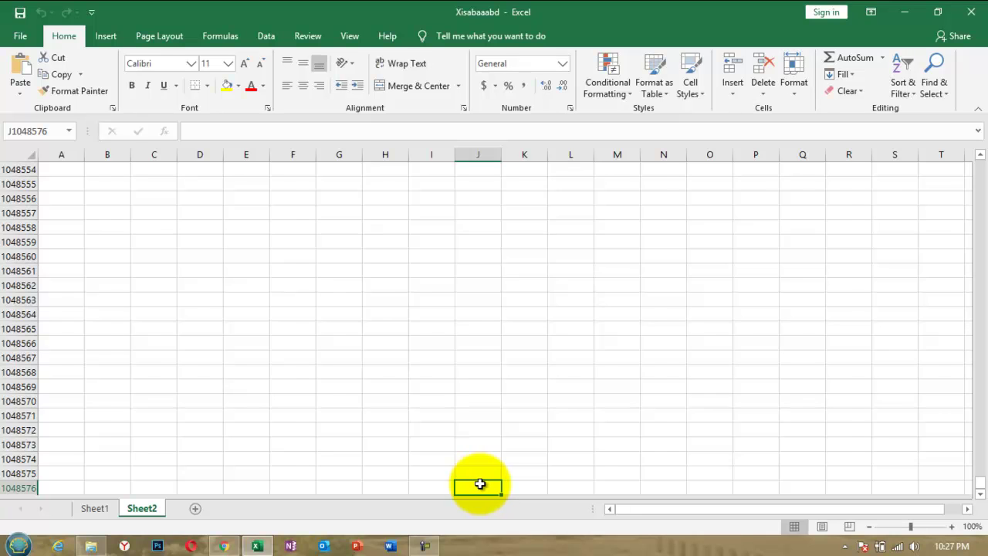
pyautogui.hotkey('ctrl', 'Up')
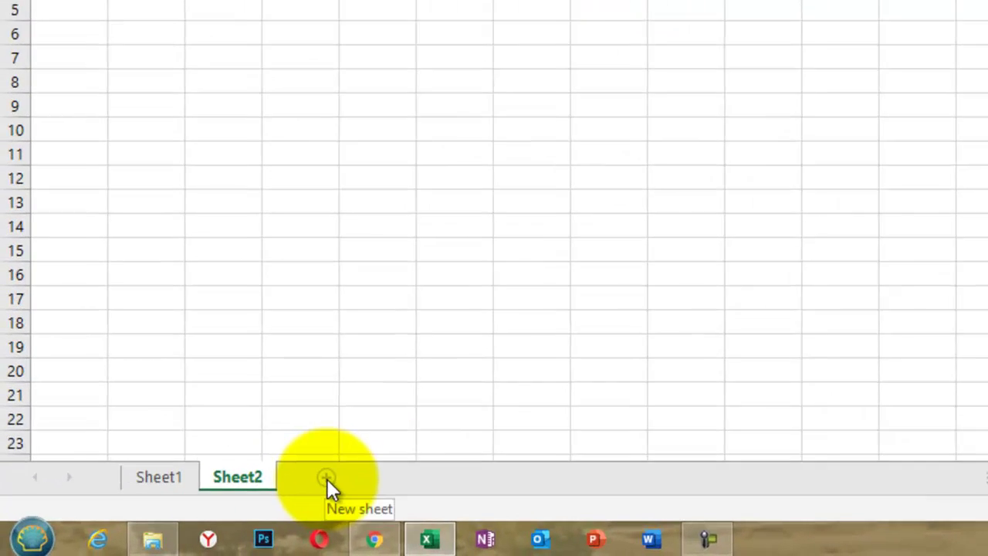
# Add seven more blank worksheets after Sheet2, continuing the tabs toward Sheet10.
pyautogui.click(195, 508)
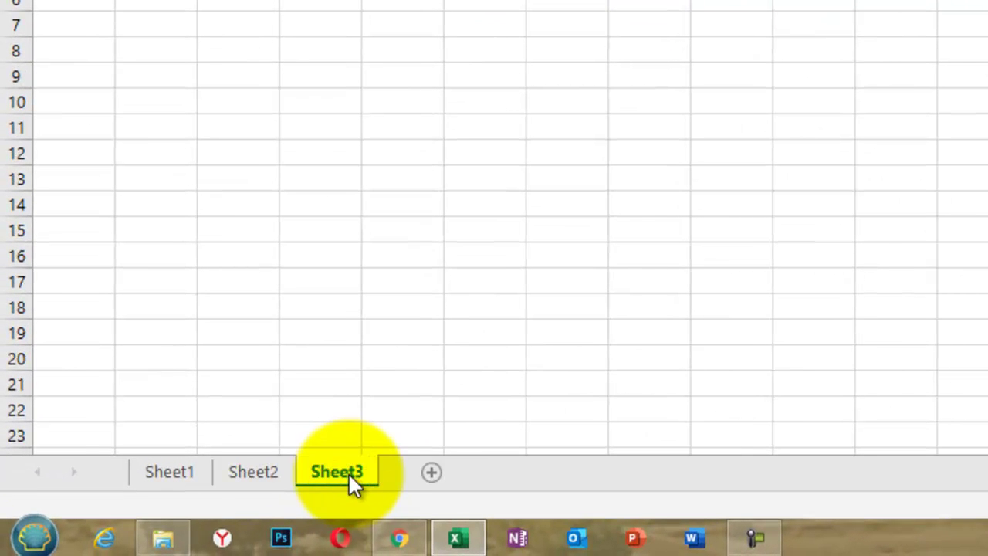
pyautogui.click(432, 474)
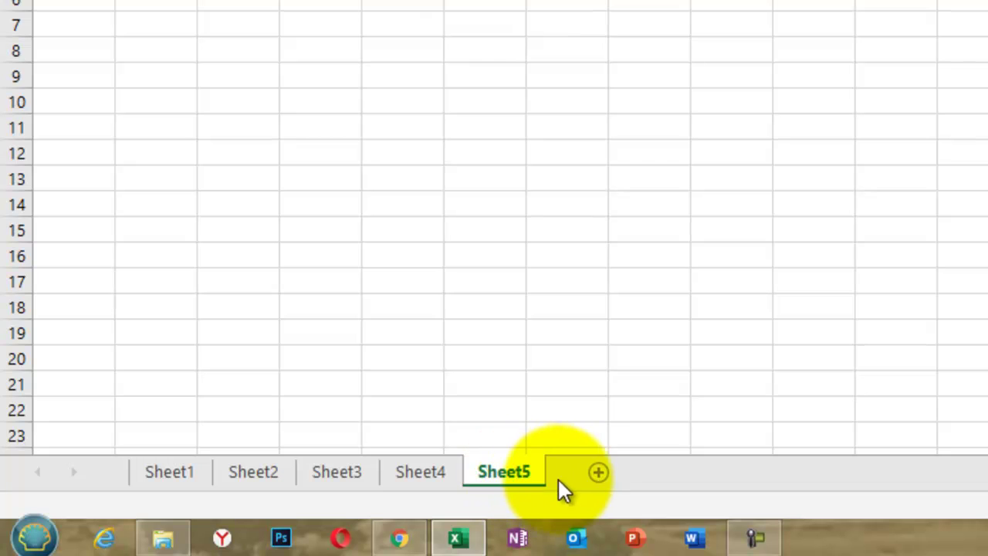
pyautogui.click(600, 472)
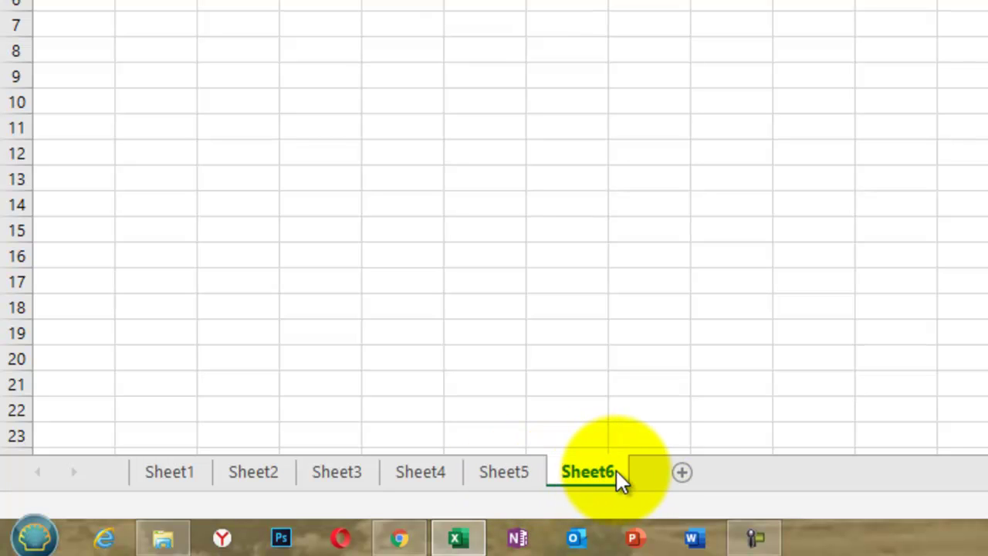
pyautogui.click(685, 474)
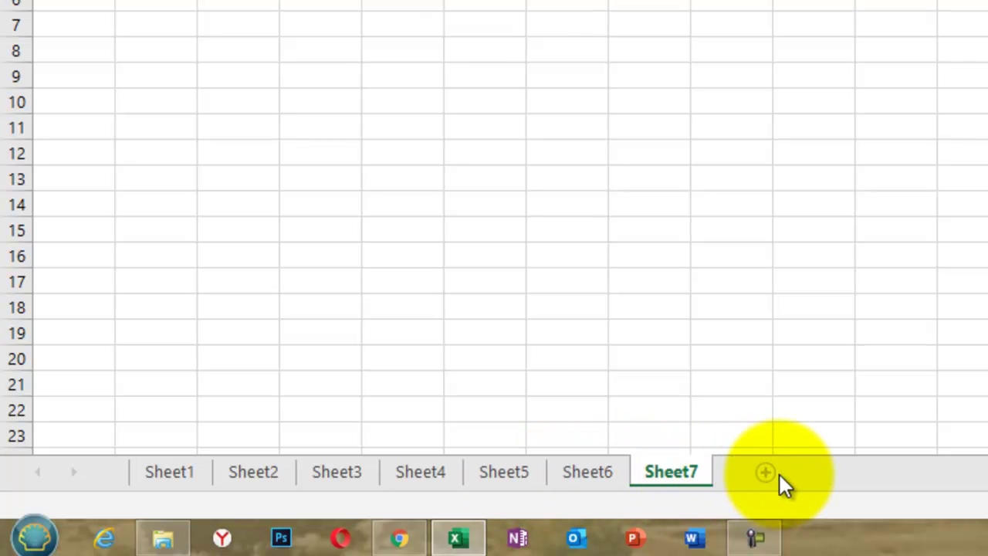
pyautogui.click(770, 472)
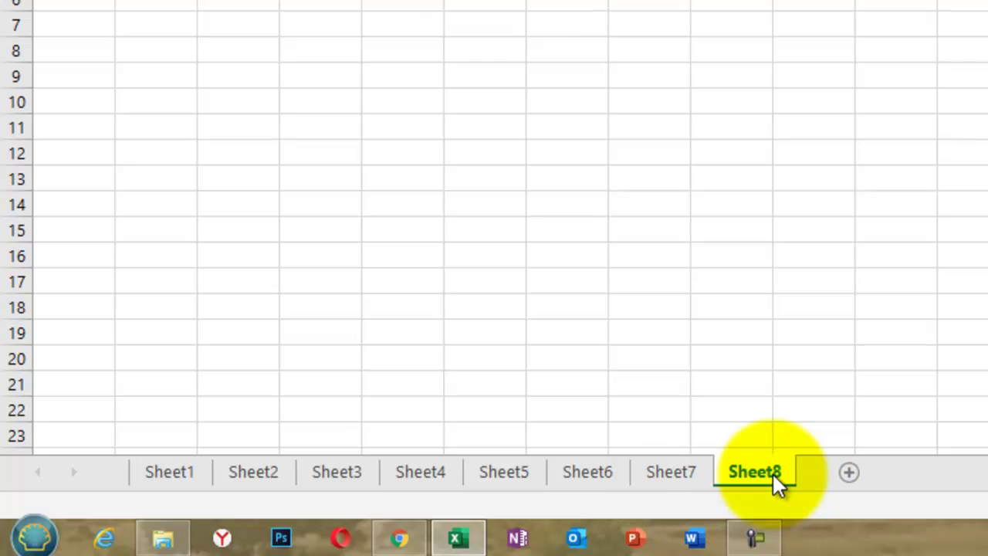
pyautogui.click(849, 472)
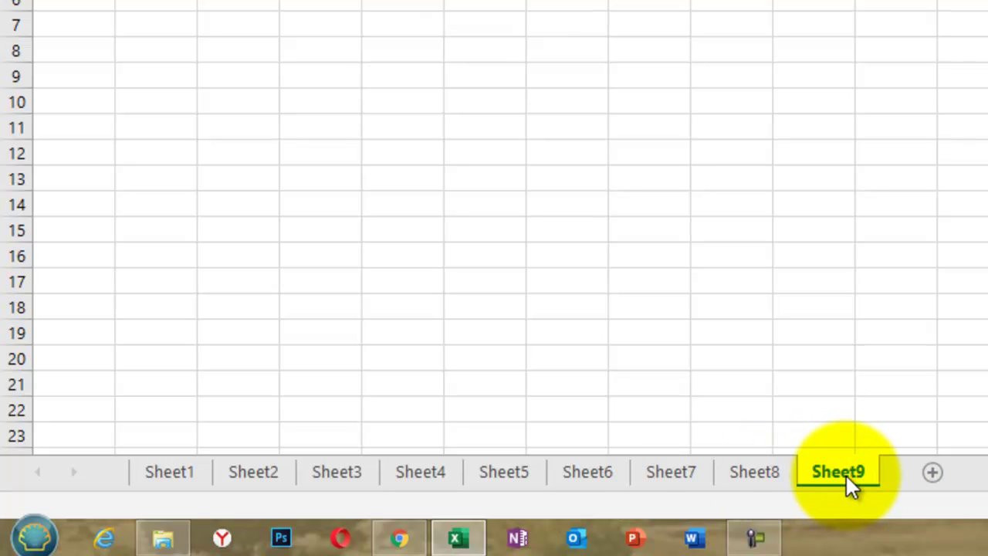
pyautogui.click(937, 476)
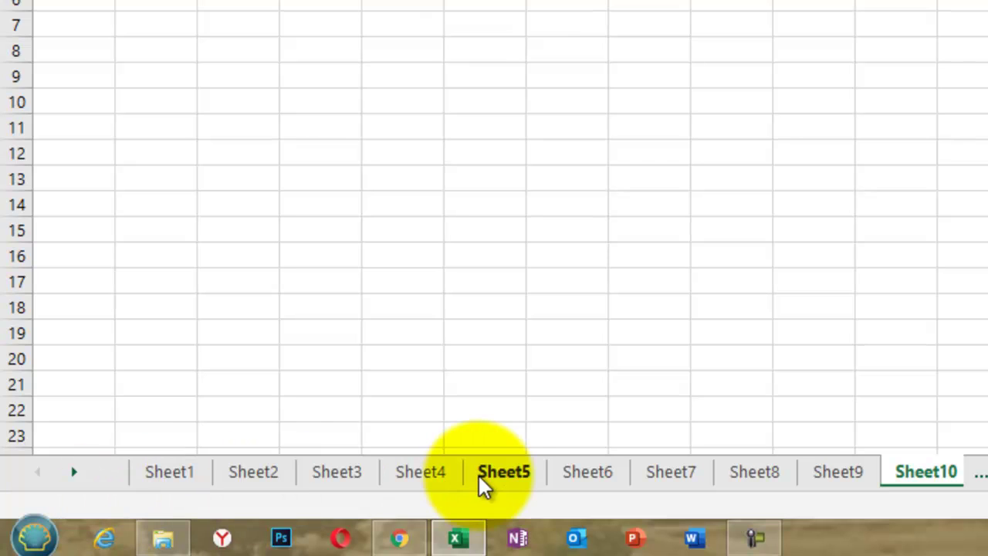